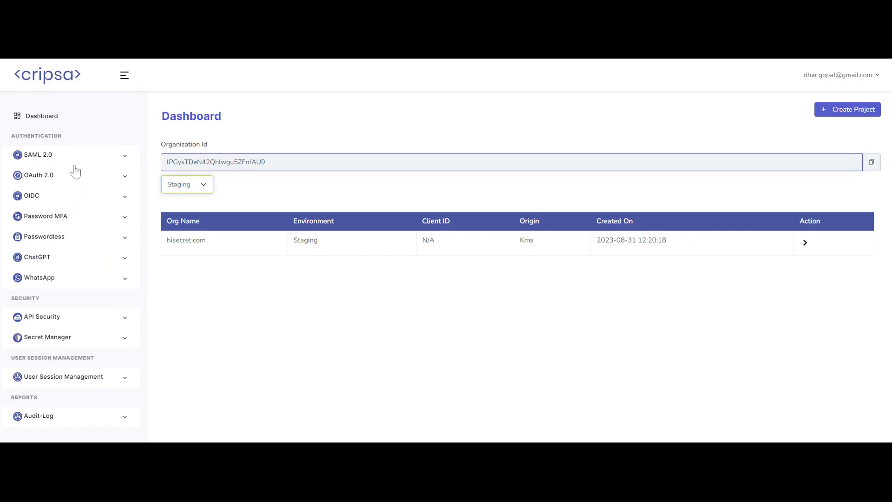
Step: Open the OIDC project creation form and set the environment to Staging
{"action": "left_click", "coordinate": [47, 197]}
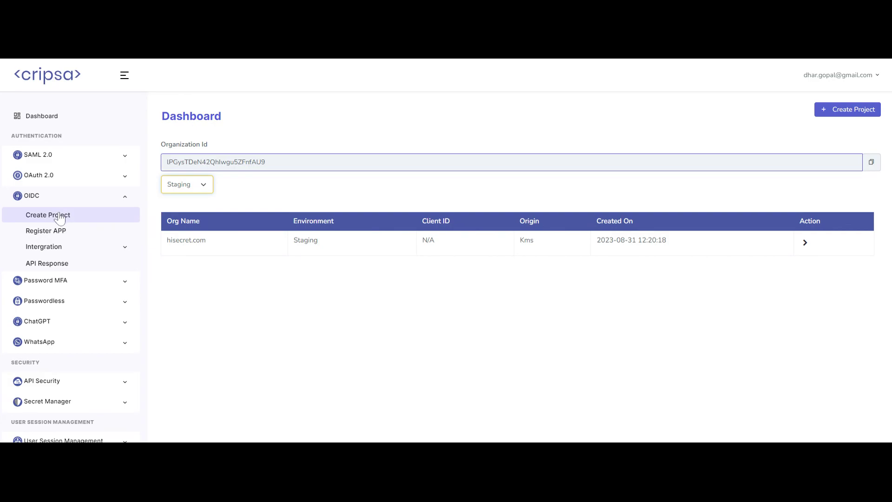
{"action": "left_click", "coordinate": [61, 218]}
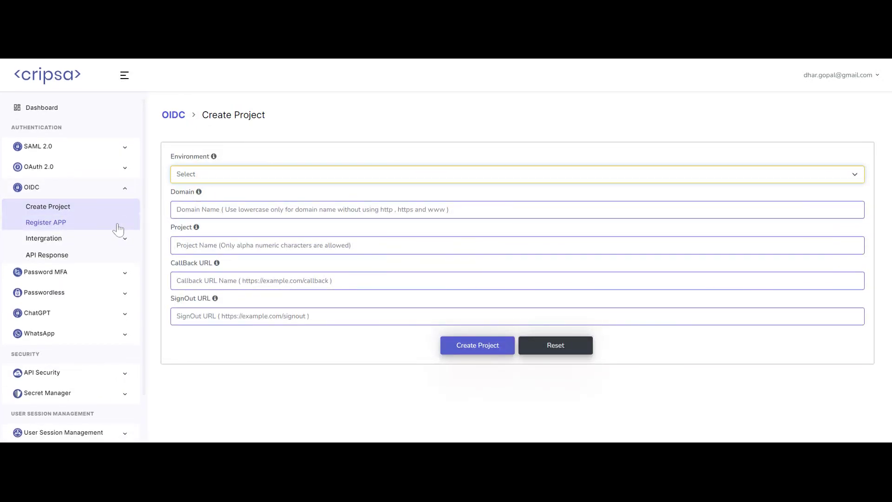
{"action": "left_click", "coordinate": [211, 188]}
{"action": "mouse_move", "coordinate": [199, 197]}
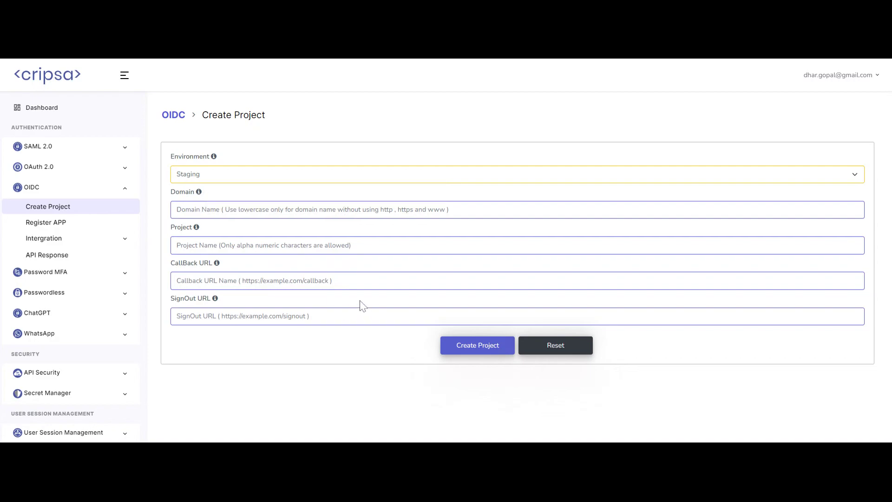
Step: Enter cripsa.1234.com as the domain of the OIDC project
{"action": "key", "text": "Tab"}
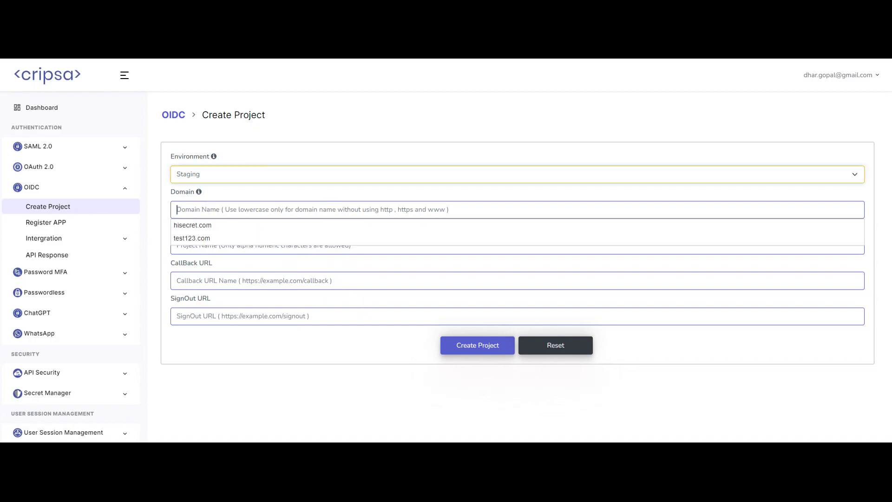
{"action": "type", "text": "c"}
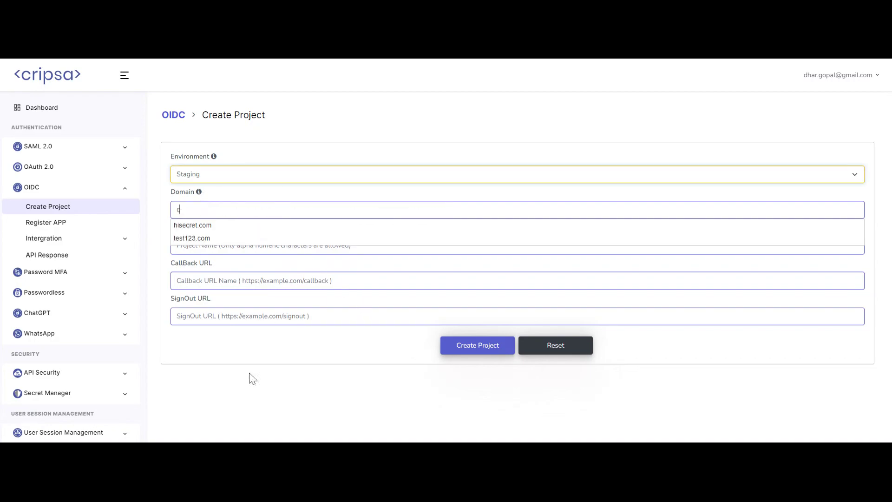
{"action": "type", "text": "ripsa.1234.com"}
{"action": "left_click", "coordinate": [264, 265]}
Step: Enter cripsa1234.com as the project name and correct the domain to cripsa1234.com
{"action": "left_click", "coordinate": [265, 246]}
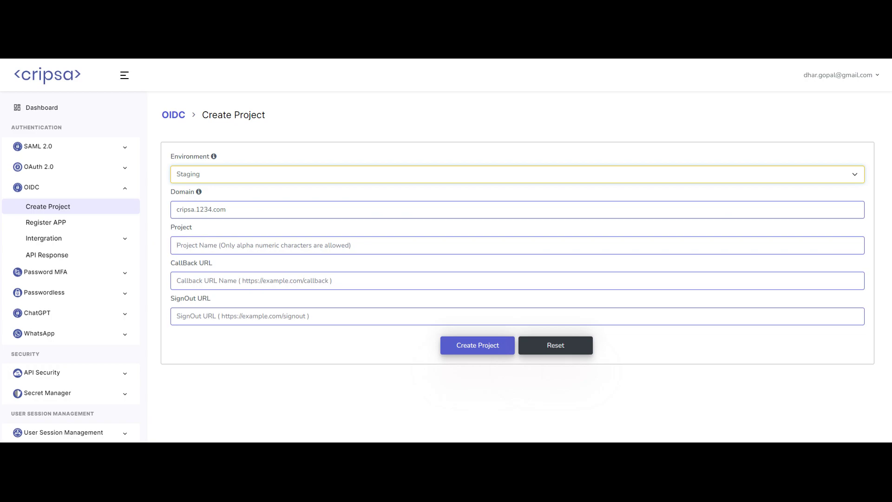
{"action": "type", "text": "cripsa"}
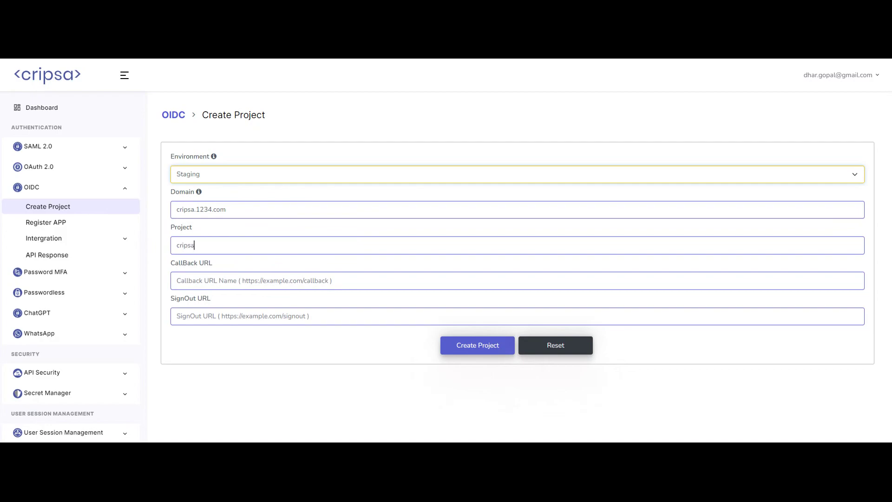
{"action": "type", "text": "1234.com"}
{"action": "left_click", "coordinate": [199, 210]}
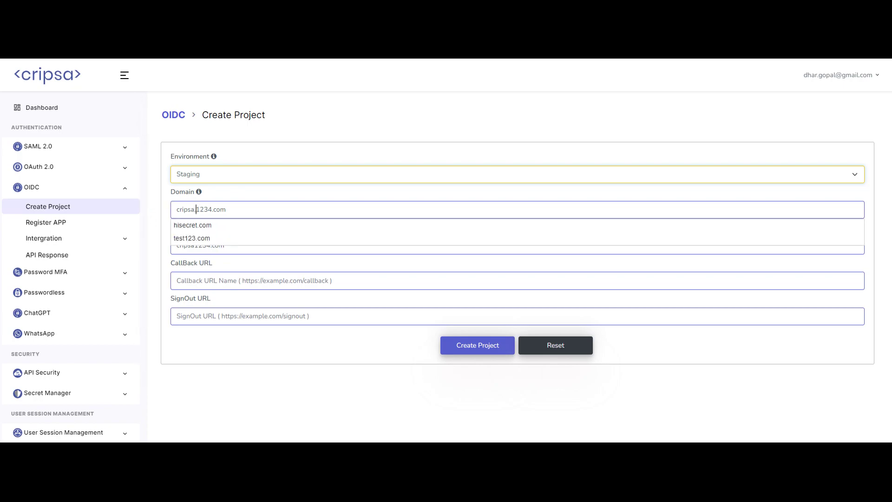
{"action": "key", "text": "BackSpace"}
{"action": "left_click", "coordinate": [201, 281]}
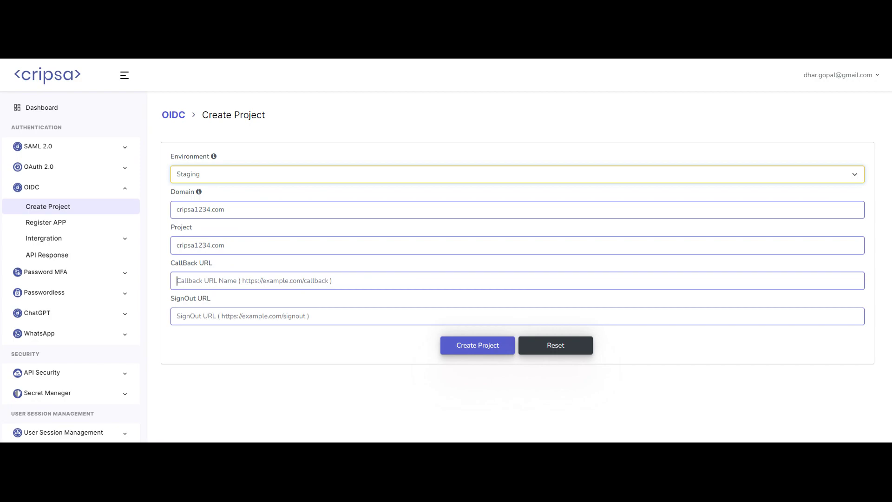
{"action": "type", "text": "https://testing.com/callback"}
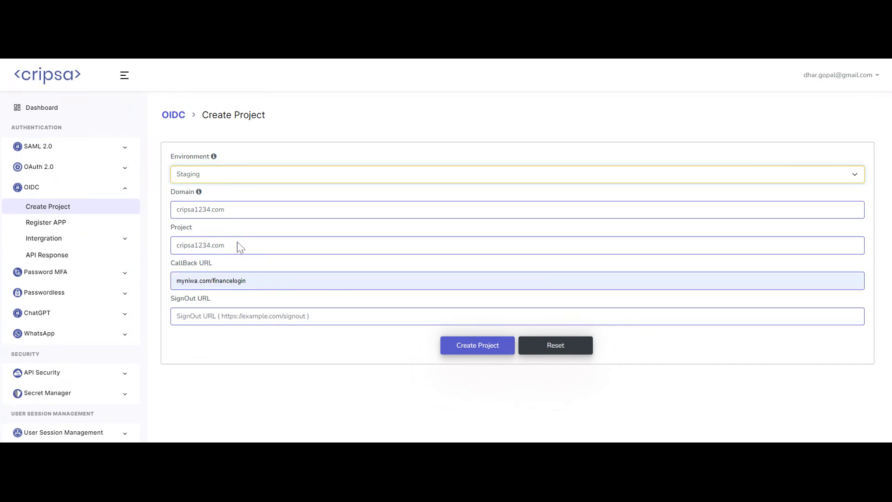
{"action": "key", "text": "Down"}
{"action": "key", "text": "Down"}
{"action": "key", "text": "Down"}
{"action": "key", "text": "Down"}
{"action": "key", "text": "Down"}
{"action": "key", "text": "Return"}
Step: Fill in the sign-out URL from the saved entries and create the OIDC project
{"action": "key", "text": "Tab"}
{"action": "key", "text": "Down"}
{"action": "key", "text": "Return"}
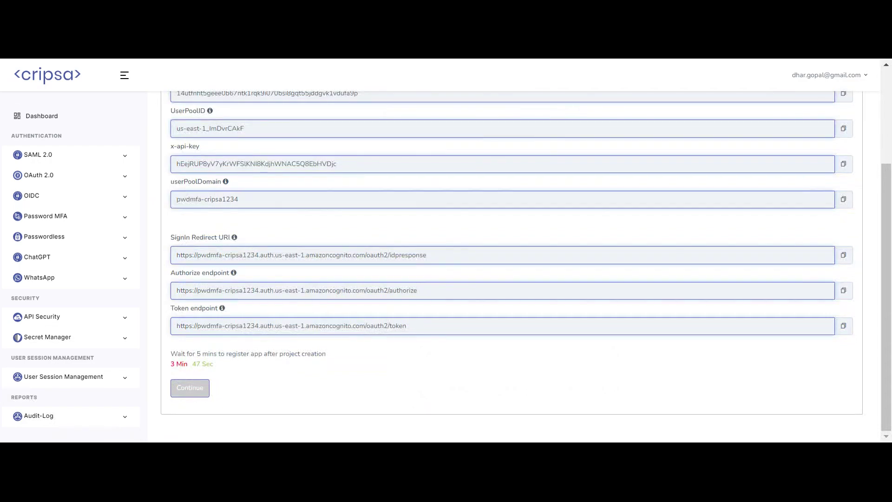
Step: Review the project's OIDC auth details, including client credentials, user pool values, redirect URI and the explanations of the authorize and token endpoints
{"action": "scroll", "coordinate": [421, 226], "scroll_direction": "up", "scroll_amount": 3}
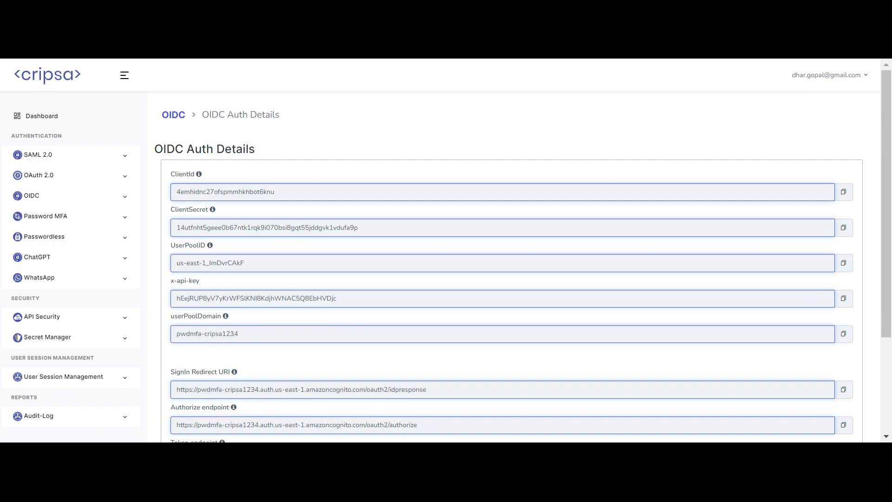
{"action": "scroll", "coordinate": [235, 257], "scroll_direction": "down", "scroll_amount": 2}
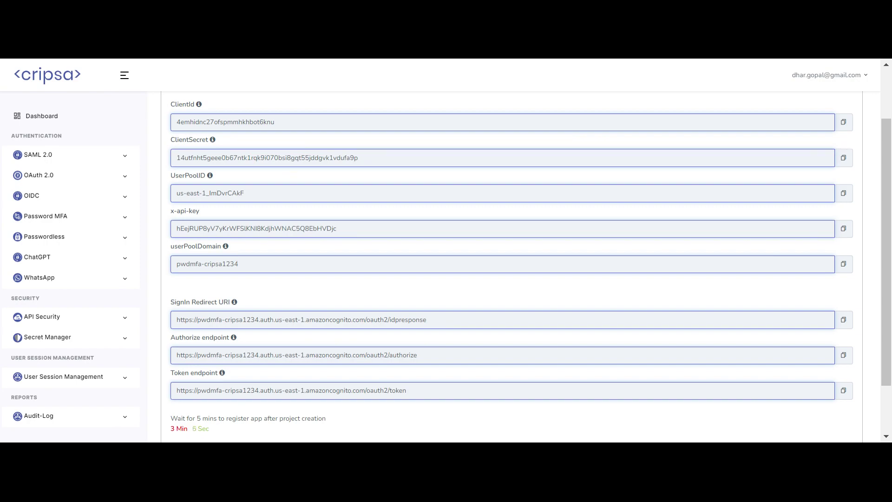
{"action": "scroll", "coordinate": [236, 256], "scroll_direction": "down", "scroll_amount": 2}
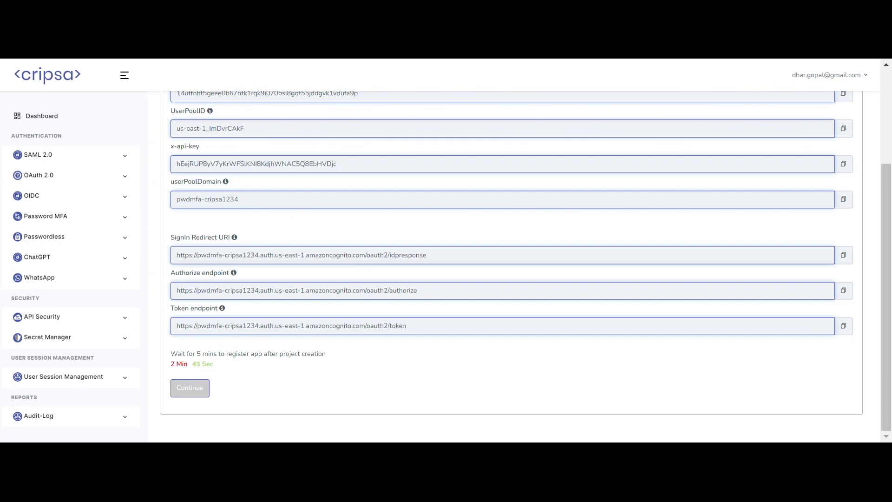
{"action": "mouse_move", "coordinate": [233, 276]}
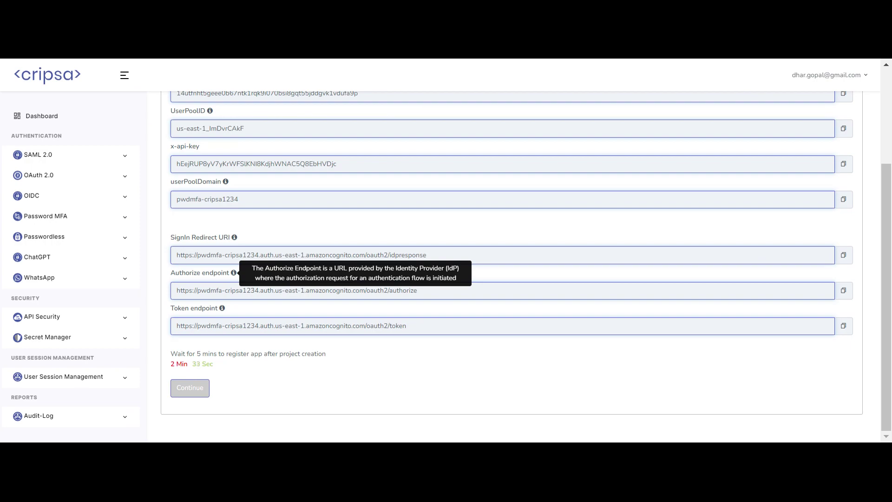
{"action": "mouse_move", "coordinate": [222, 308]}
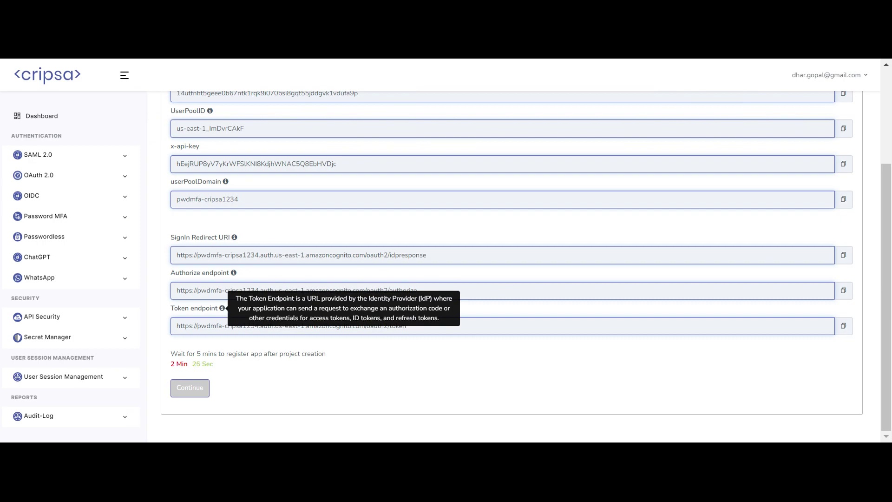
{"action": "scroll", "coordinate": [288, 269], "scroll_direction": "up", "scroll_amount": 2}
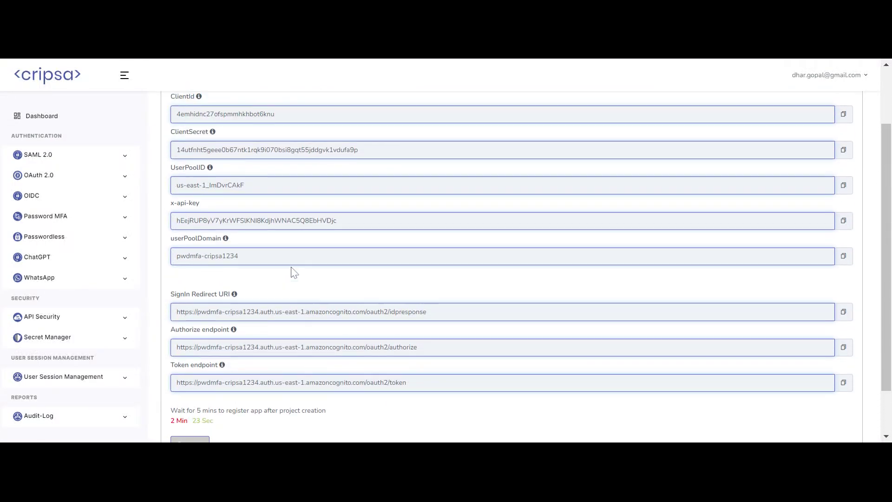
{"action": "scroll", "coordinate": [298, 263], "scroll_direction": "down", "scroll_amount": 2}
{"action": "scroll", "coordinate": [299, 265], "scroll_direction": "up", "scroll_amount": 4}
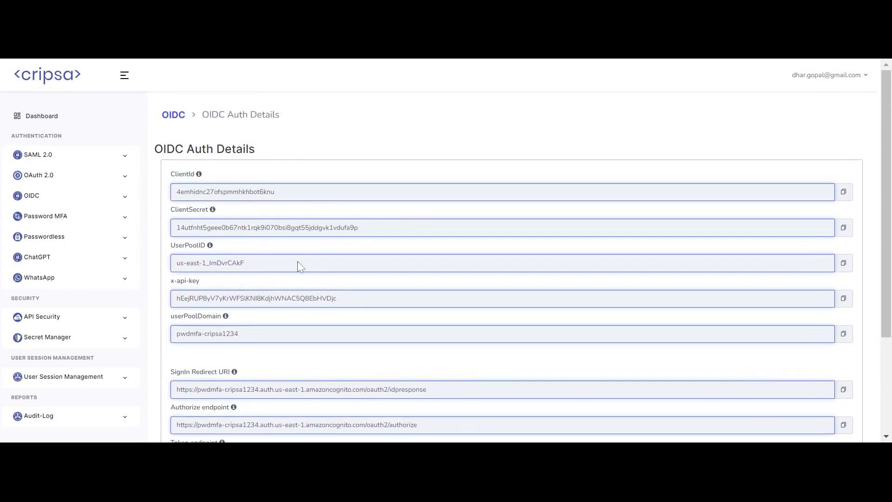
{"action": "scroll", "coordinate": [299, 264], "scroll_direction": "down", "scroll_amount": 2}
{"action": "scroll", "coordinate": [511, 265], "scroll_direction": "down", "scroll_amount": 2}
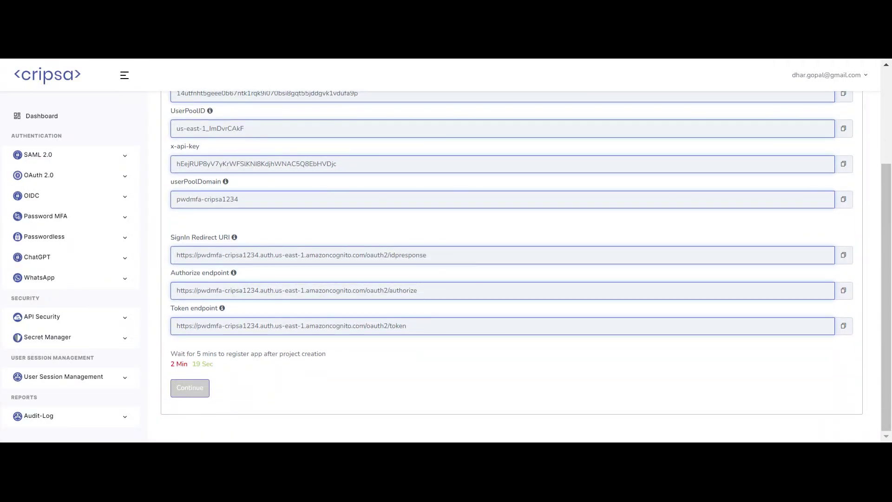
{"action": "scroll", "coordinate": [263, 254], "scroll_direction": "up", "scroll_amount": 2}
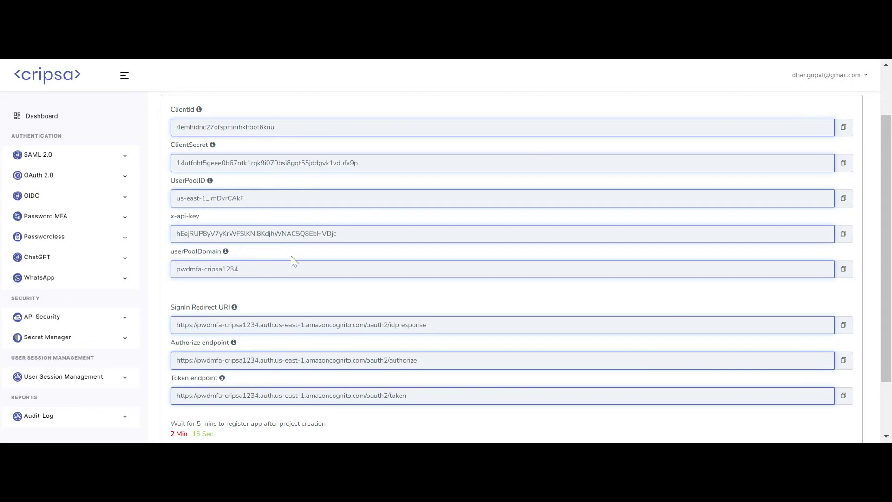
{"action": "scroll", "coordinate": [511, 260], "scroll_direction": "down", "scroll_amount": 2}
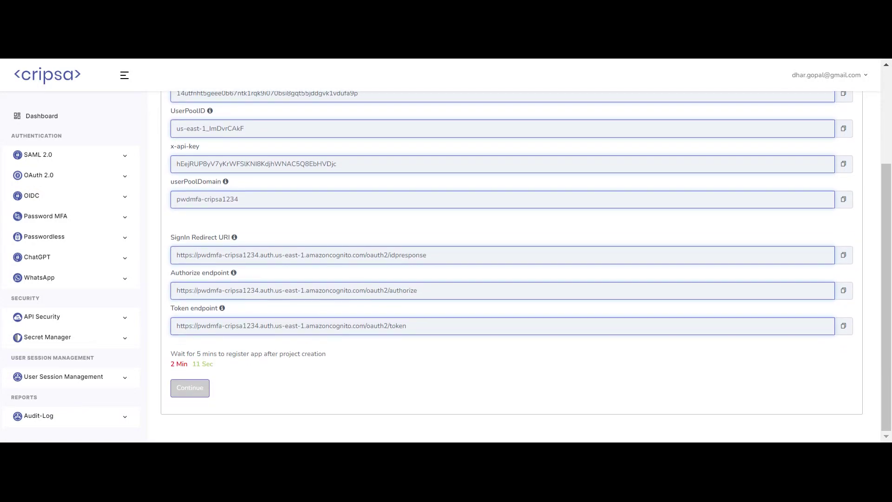